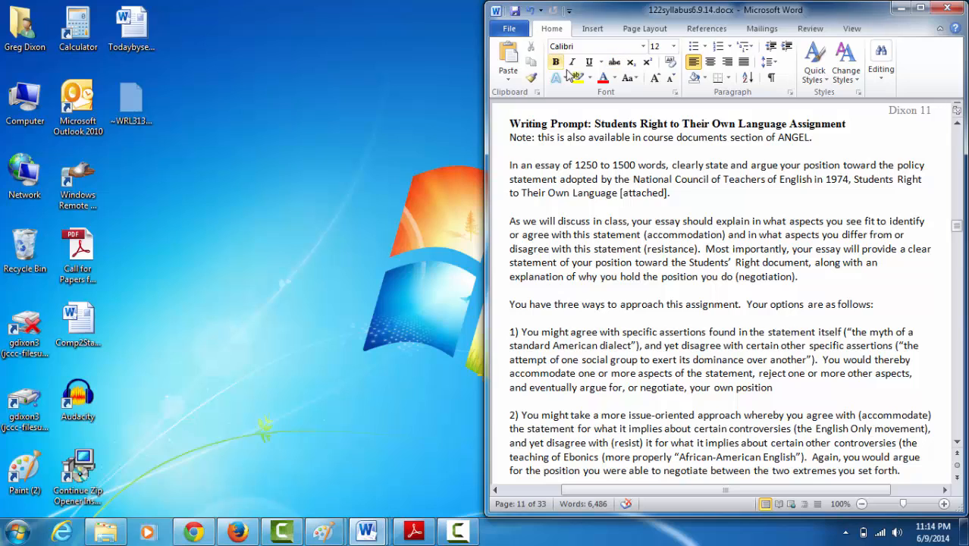
- Set the upper word limit in the writing prompt's opening sentence to 1700 words
{"action": "left_click_drag", "start_coordinate": [621, 165], "coordinate": [632, 166]}
{"action": "type", "text": "7"}
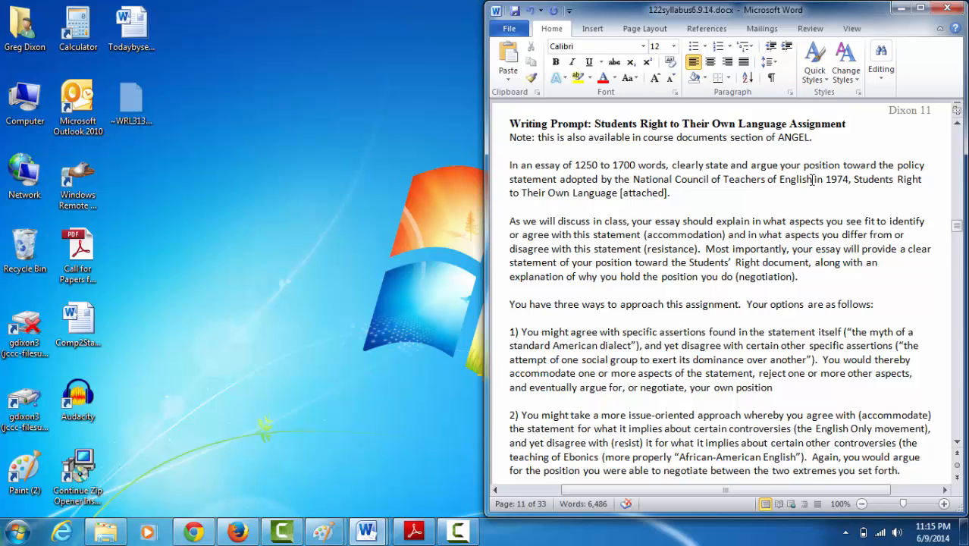
- Review the rest of the writing prompt, its grading criteria, the supporting links and the Bingo Game table
{"action": "scroll", "coordinate": [797, 181], "scroll_direction": "down", "scroll_amount": 3}
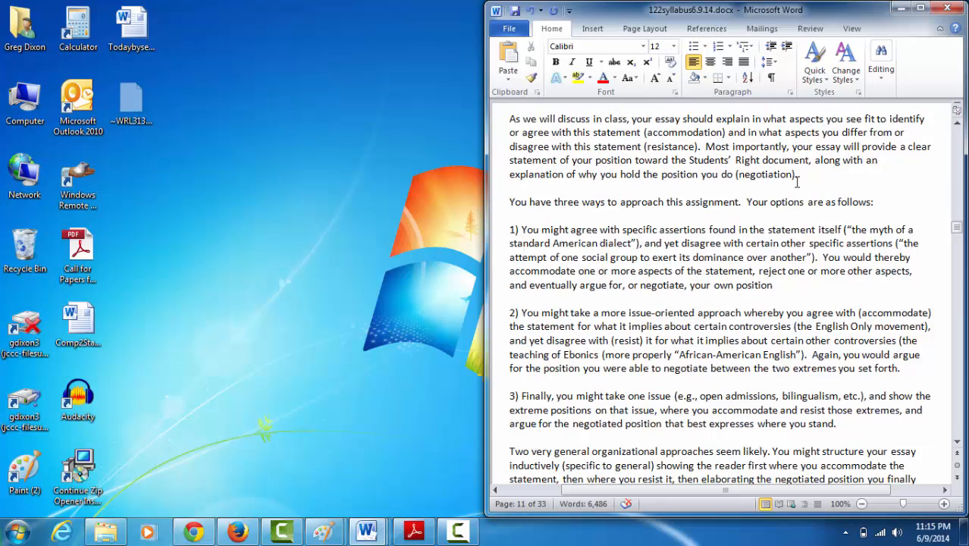
{"action": "scroll", "coordinate": [797, 181], "scroll_direction": "down", "scroll_amount": 5}
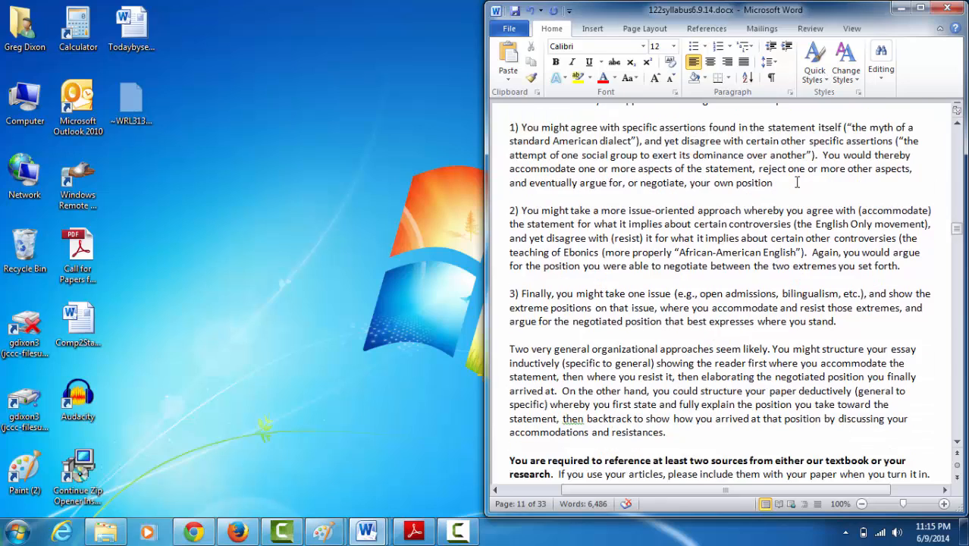
{"action": "scroll", "coordinate": [797, 181], "scroll_direction": "down", "scroll_amount": 2}
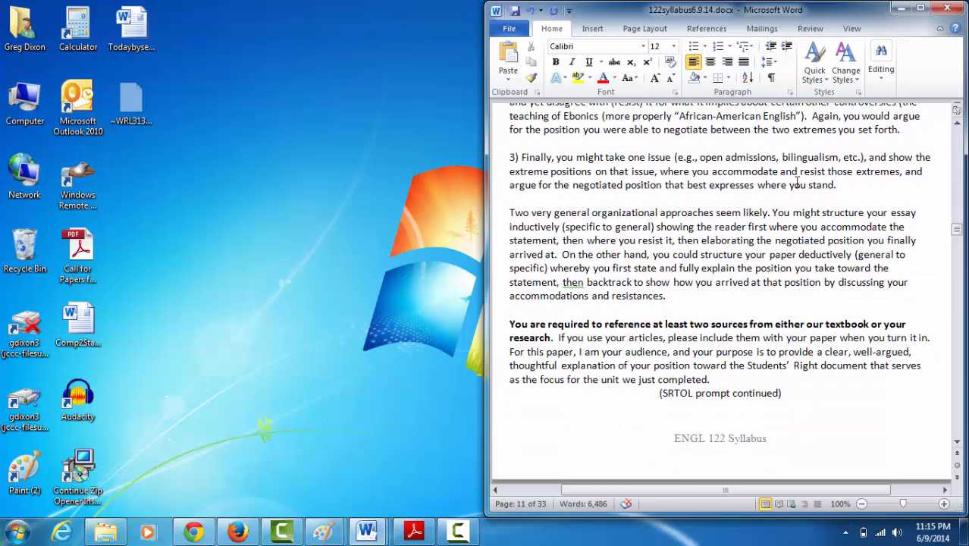
{"action": "scroll", "coordinate": [797, 183], "scroll_direction": "down", "scroll_amount": 5}
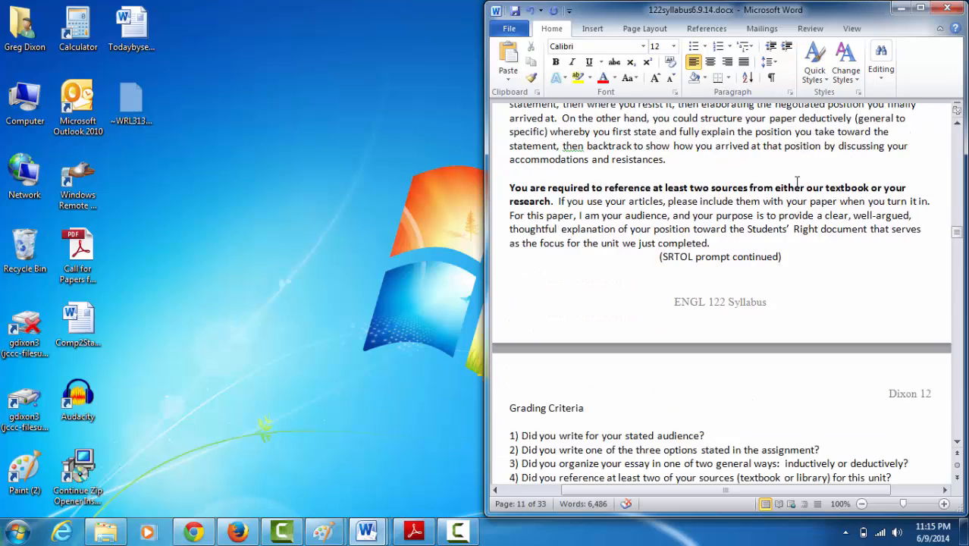
{"action": "scroll", "coordinate": [797, 181], "scroll_direction": "down", "scroll_amount": 10}
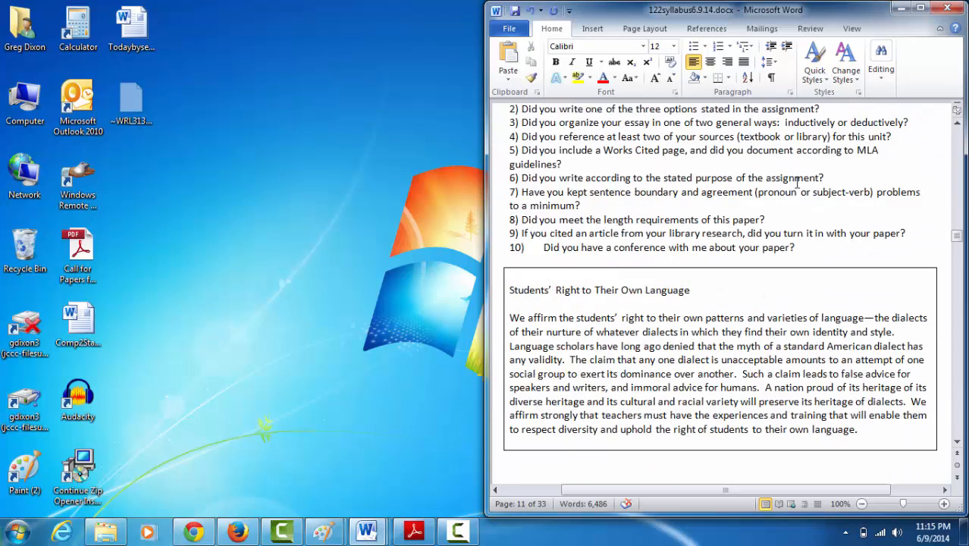
{"action": "scroll", "coordinate": [797, 182], "scroll_direction": "up", "scroll_amount": 3}
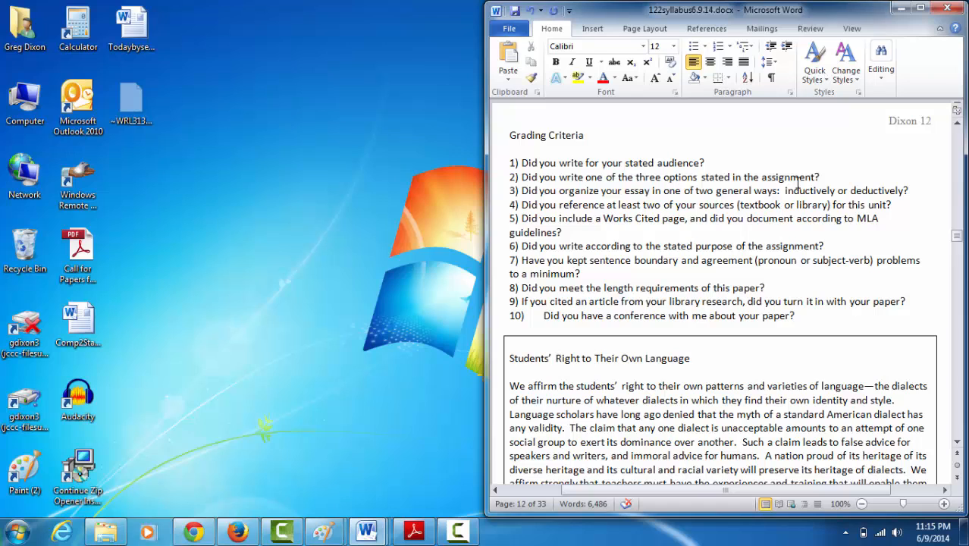
{"action": "scroll", "coordinate": [593, 299], "scroll_direction": "down", "scroll_amount": 2}
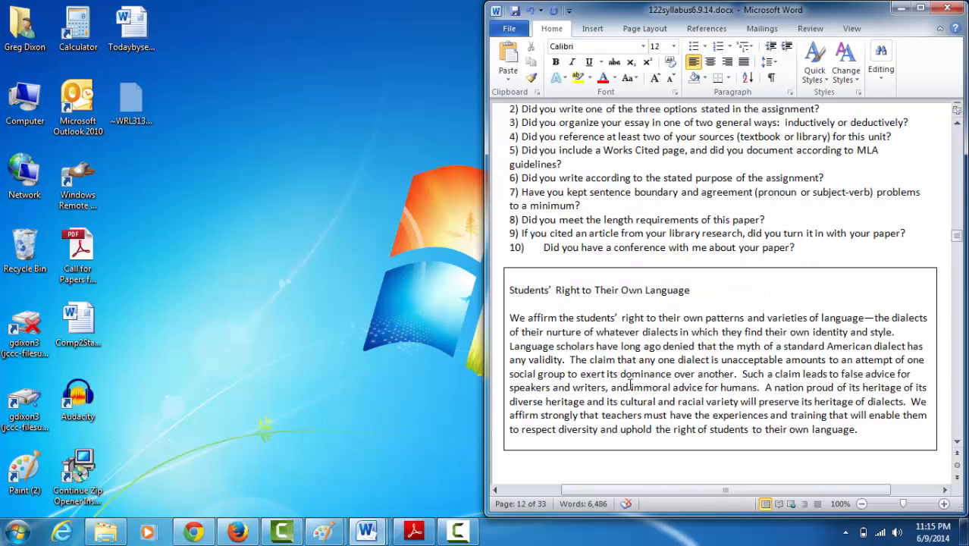
{"action": "scroll", "coordinate": [630, 385], "scroll_direction": "down", "scroll_amount": 6}
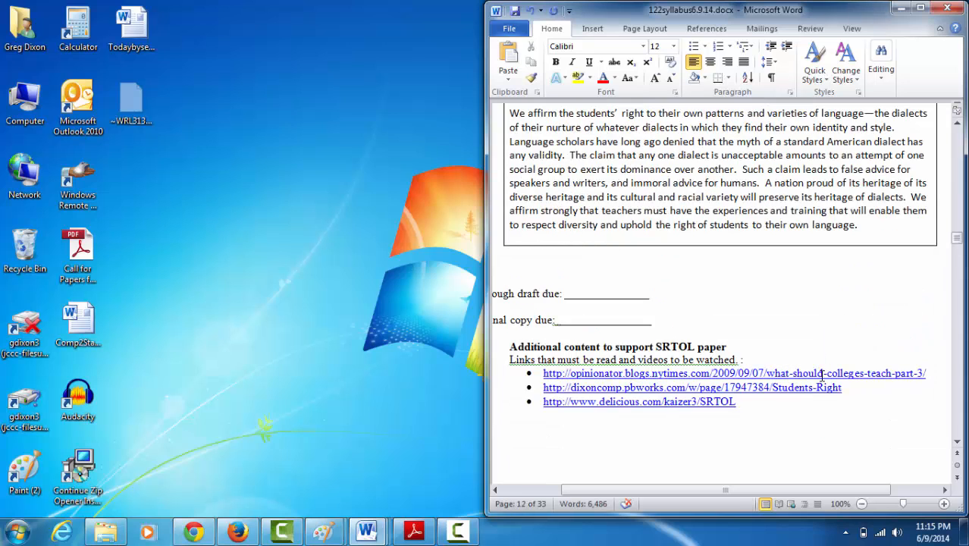
{"action": "scroll", "coordinate": [788, 353], "scroll_direction": "down", "scroll_amount": 14}
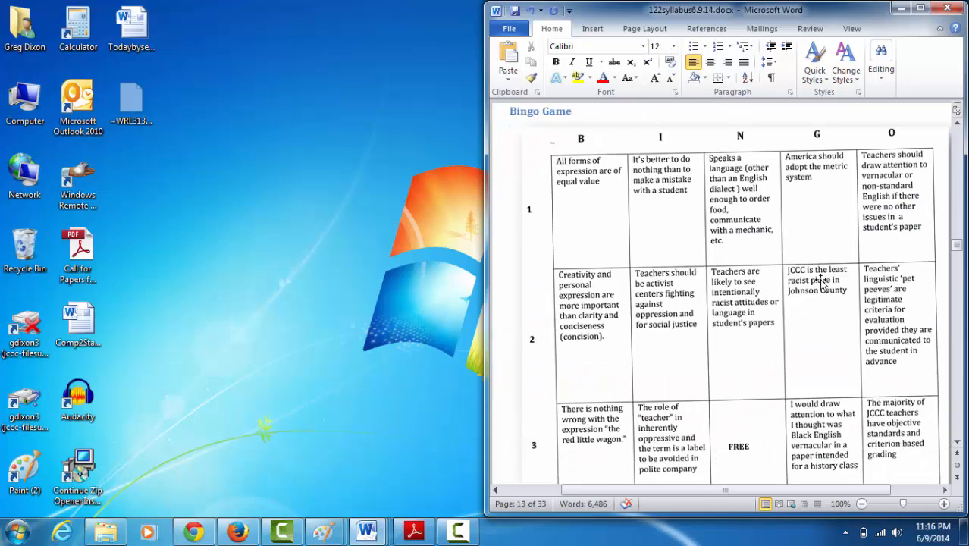
{"action": "scroll", "coordinate": [826, 288], "scroll_direction": "down", "scroll_amount": 12}
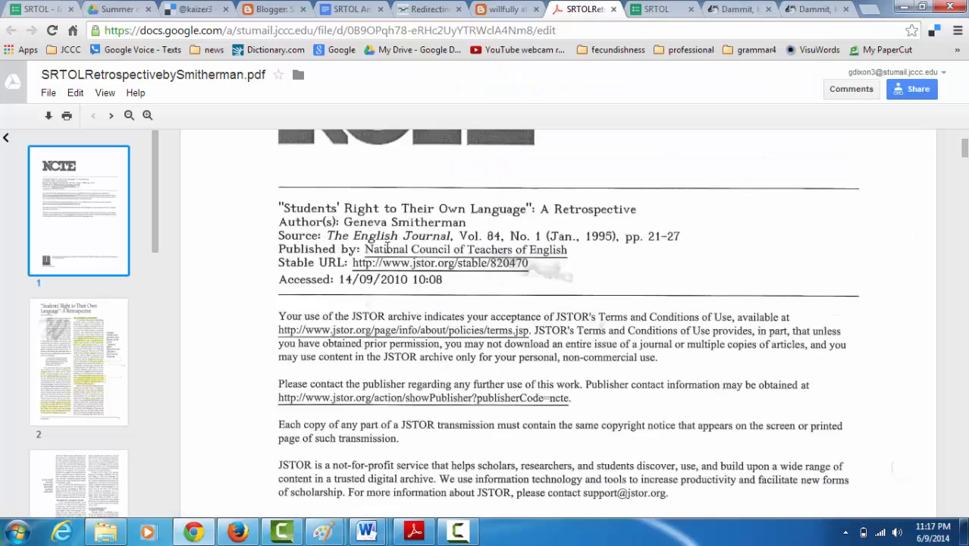
- Switch to the SRTOL Anno bib. document and double-space everything from the name line through the citation
{"action": "scroll", "coordinate": [385, 241], "scroll_direction": "up", "scroll_amount": 1}
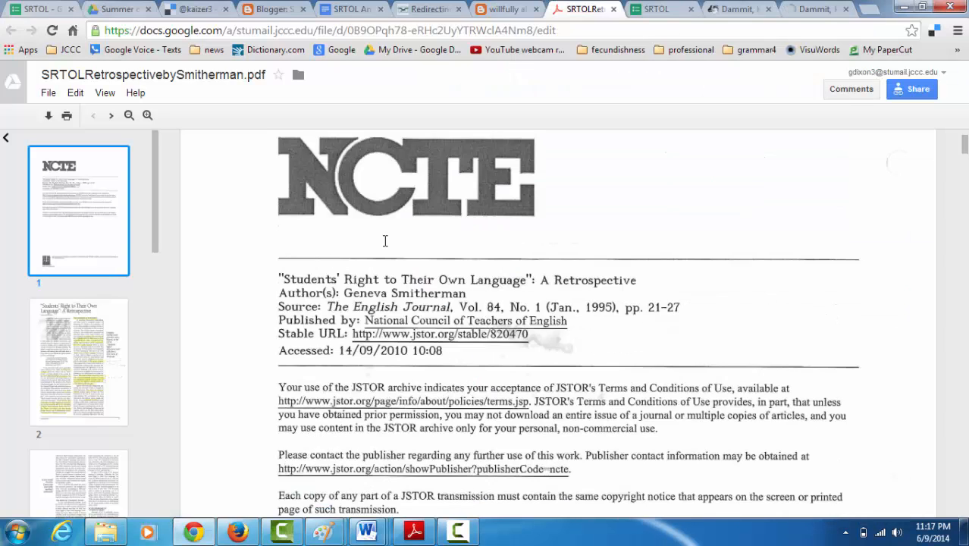
{"action": "scroll", "coordinate": [385, 241], "scroll_direction": "up", "scroll_amount": 1}
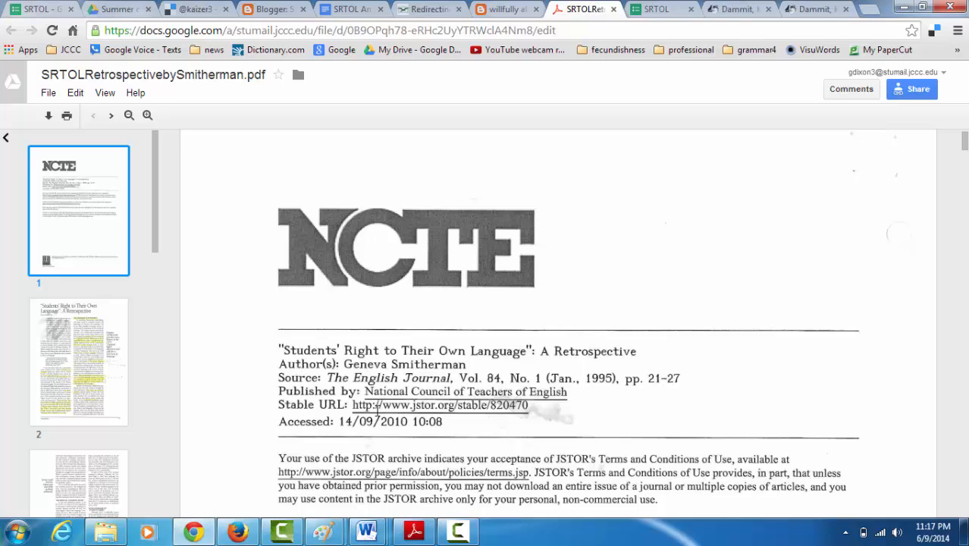
{"action": "left_click", "coordinate": [350, 11]}
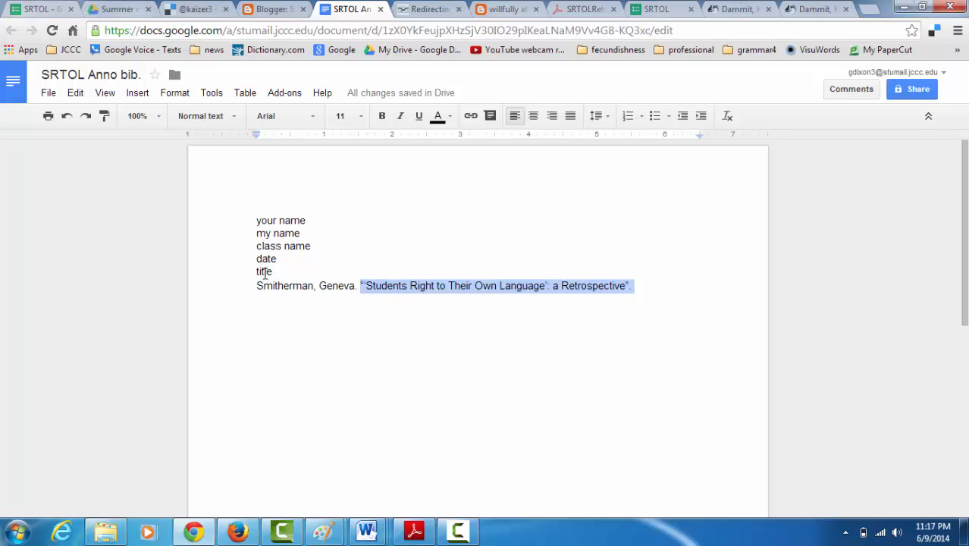
{"action": "left_click_drag", "start_coordinate": [289, 221], "coordinate": [282, 287]}
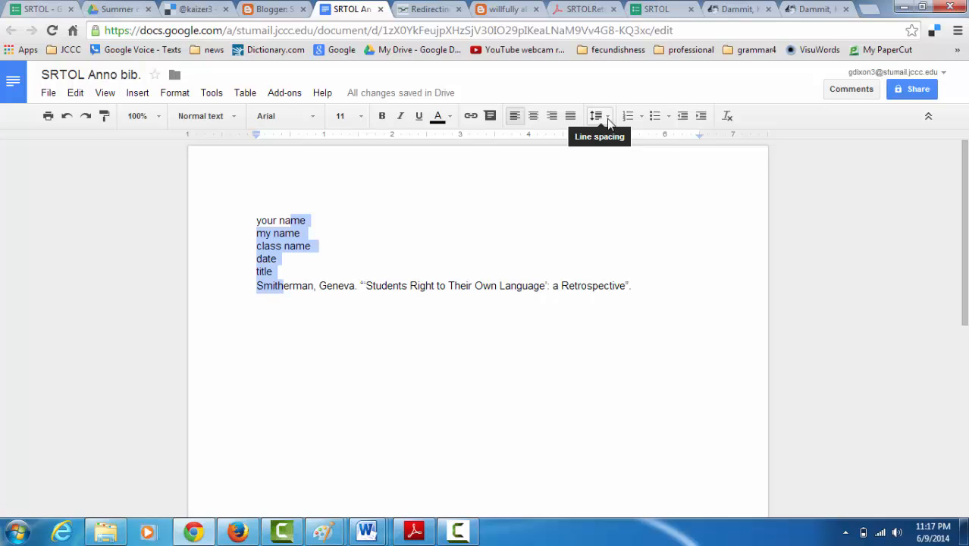
{"action": "left_click", "coordinate": [607, 119]}
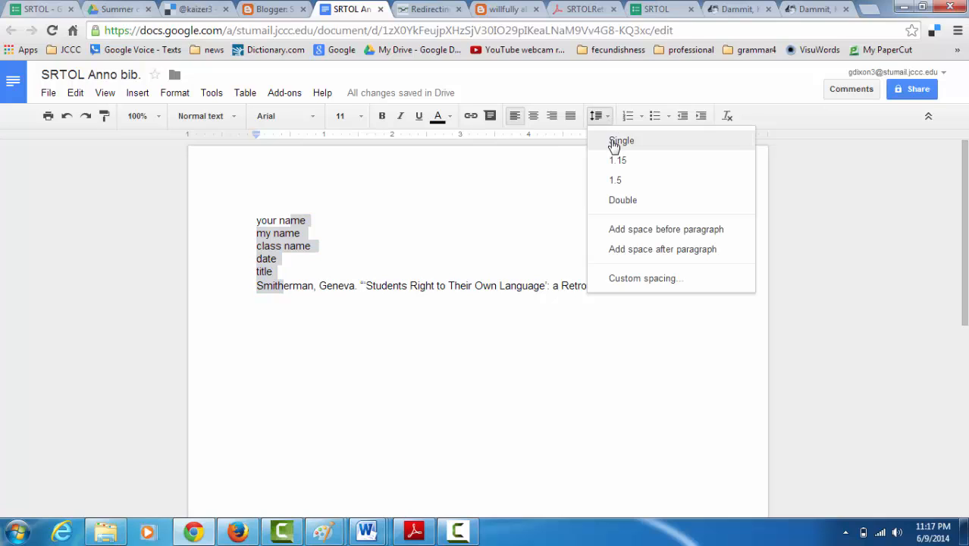
{"action": "left_click", "coordinate": [623, 200]}
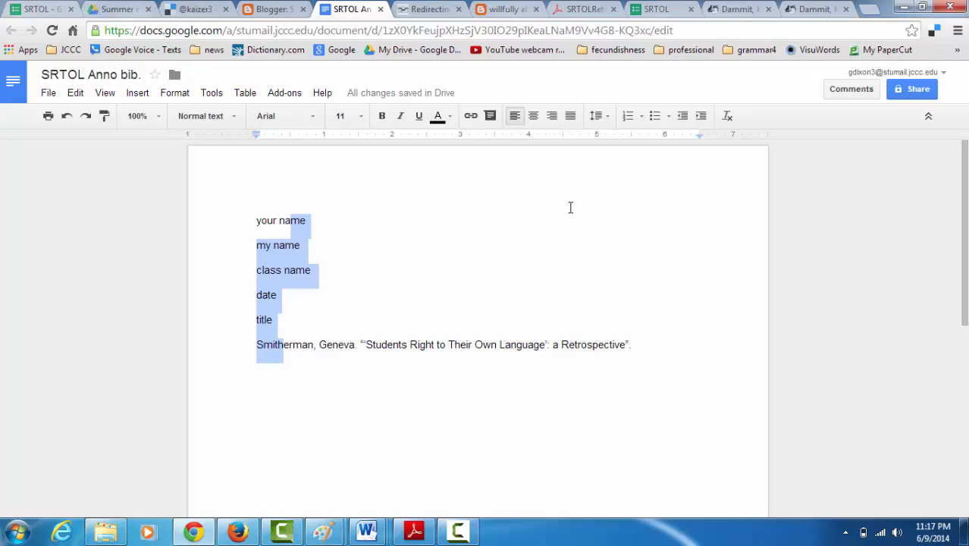
- Replace the title placeholder with a centered "SRTOL Annotated Bib" and move the citation's final period inside the closing quotation mark
{"action": "left_click", "coordinate": [340, 309]}
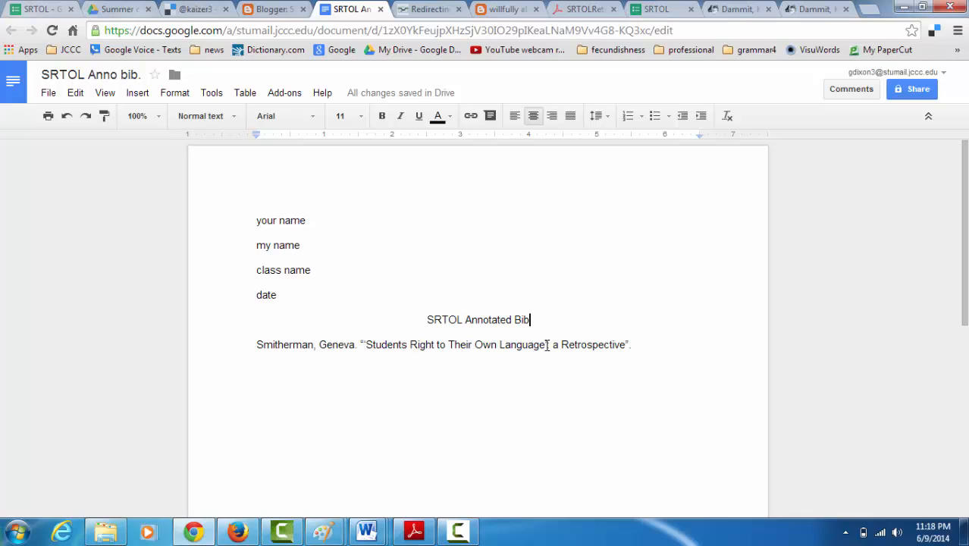
{"action": "left_click", "coordinate": [626, 344]}
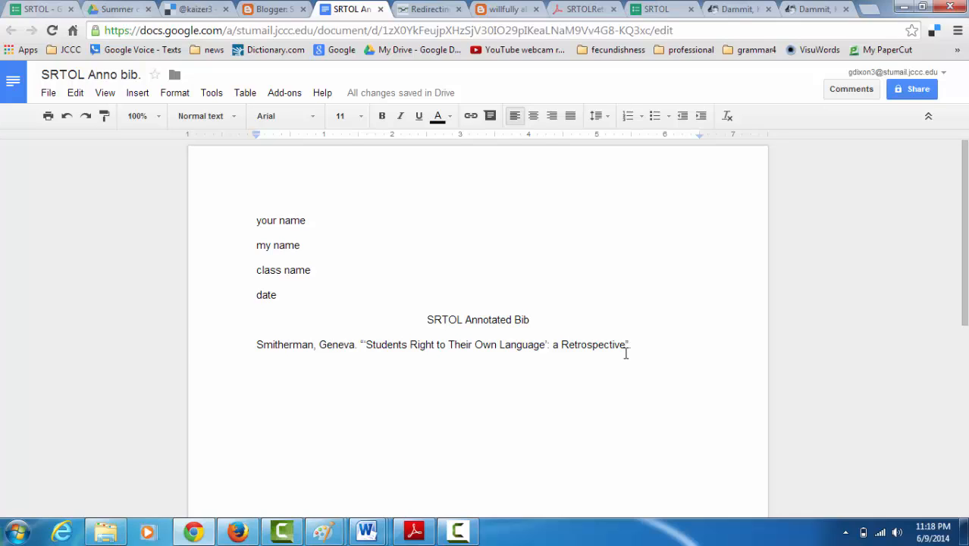
{"action": "type", "text": "."}
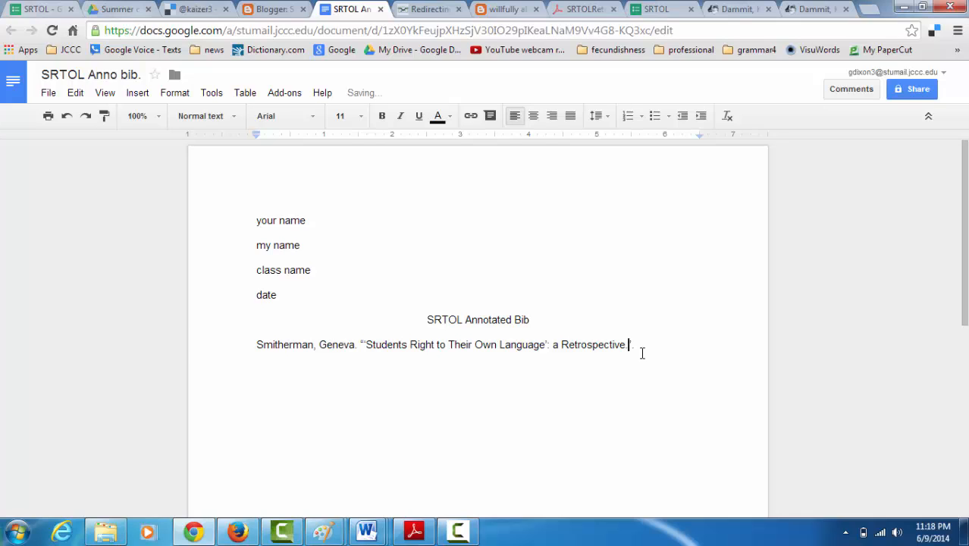
{"action": "left_click", "coordinate": [640, 346]}
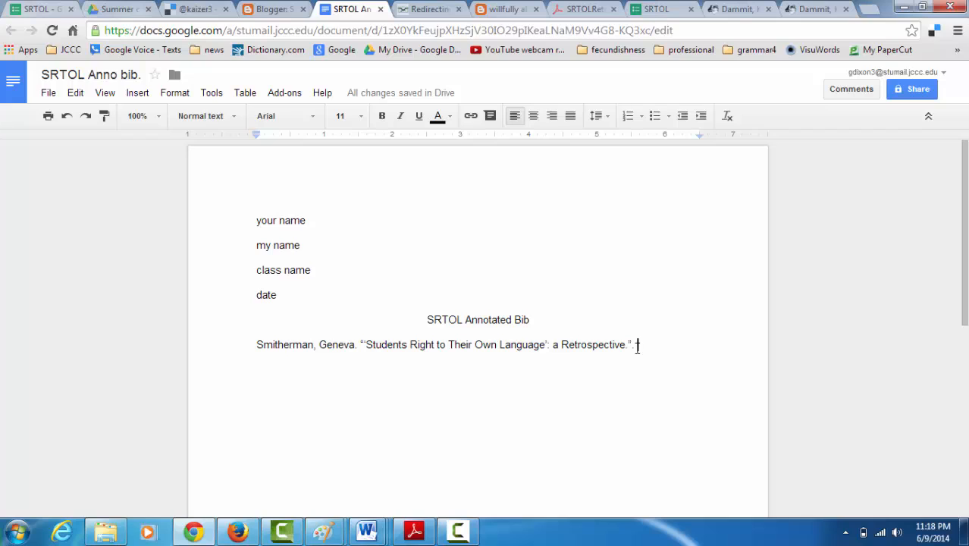
{"action": "key", "text": "BackSpace"}
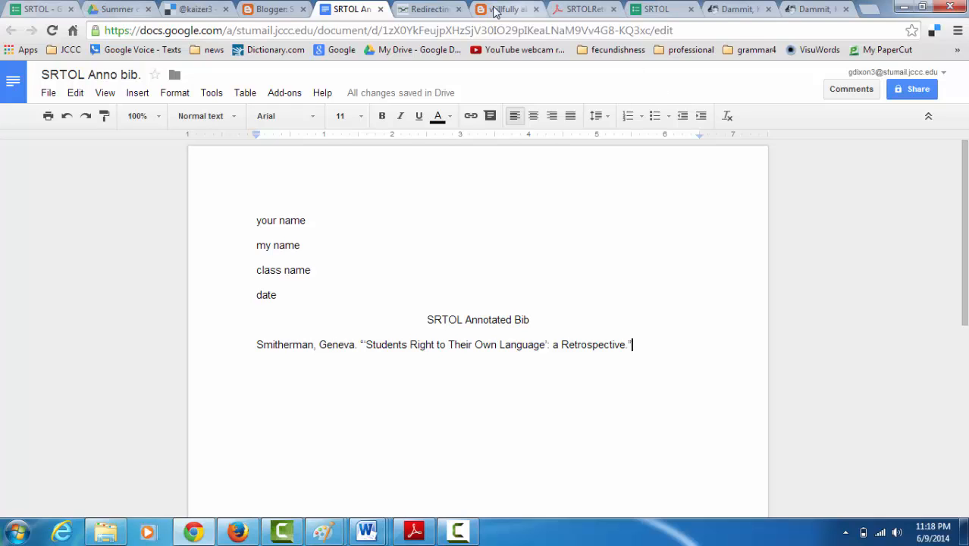
- Consult the MLA guide, and examine the retrospective article PDF's publication details and the highlighted passages on its opening page
{"action": "left_click", "coordinate": [409, 12]}
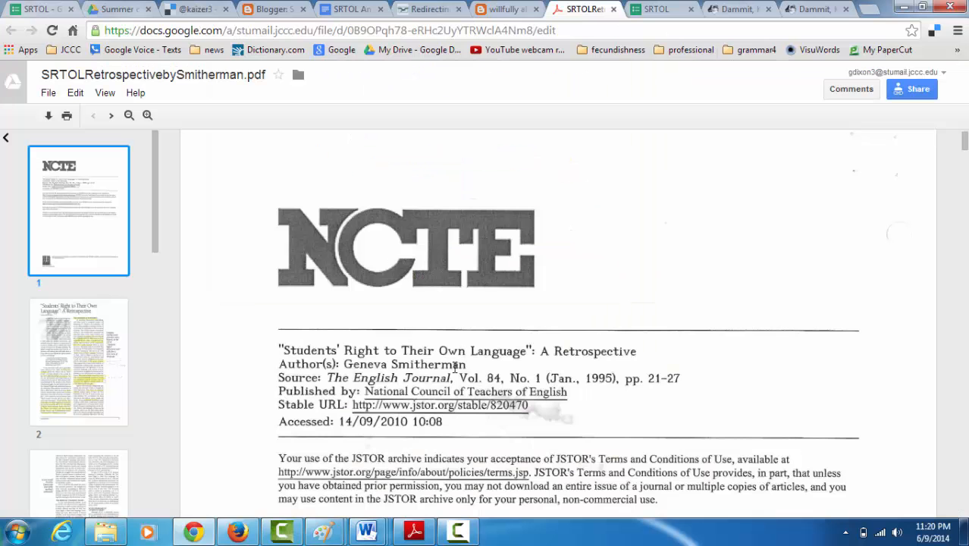
{"action": "scroll", "coordinate": [455, 367], "scroll_direction": "down", "scroll_amount": 4}
{"action": "scroll", "coordinate": [455, 367], "scroll_direction": "up", "scroll_amount": 3}
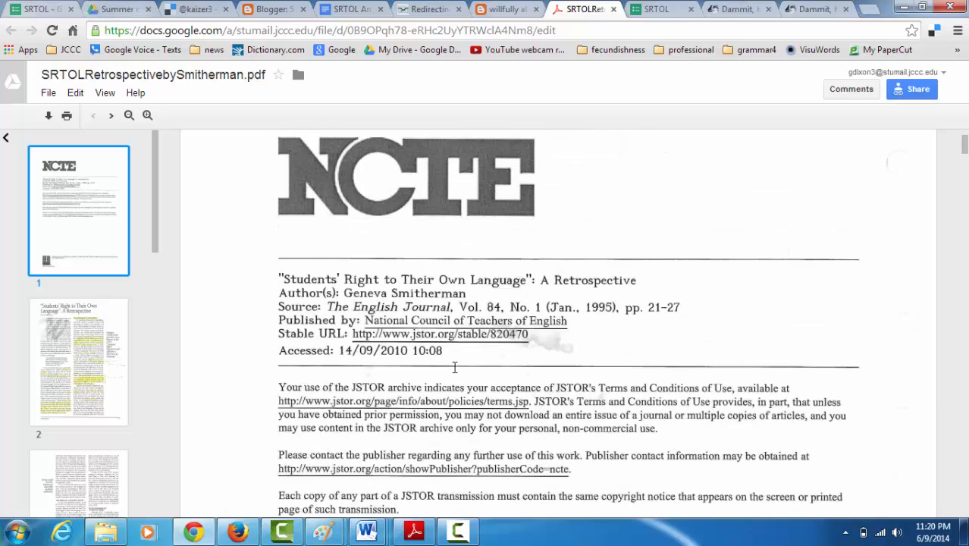
{"action": "scroll", "coordinate": [455, 367], "scroll_direction": "down", "scroll_amount": 10}
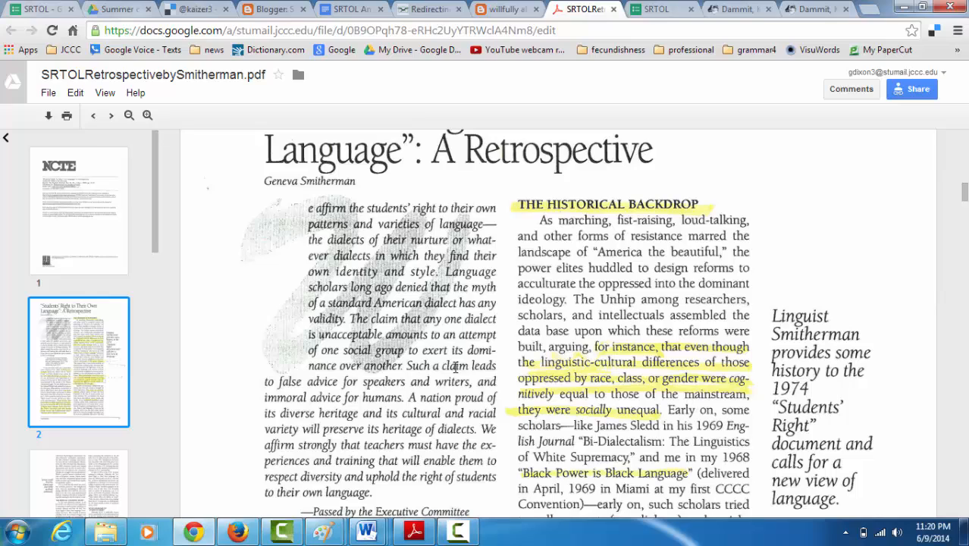
{"action": "scroll", "coordinate": [453, 367], "scroll_direction": "down", "scroll_amount": 5}
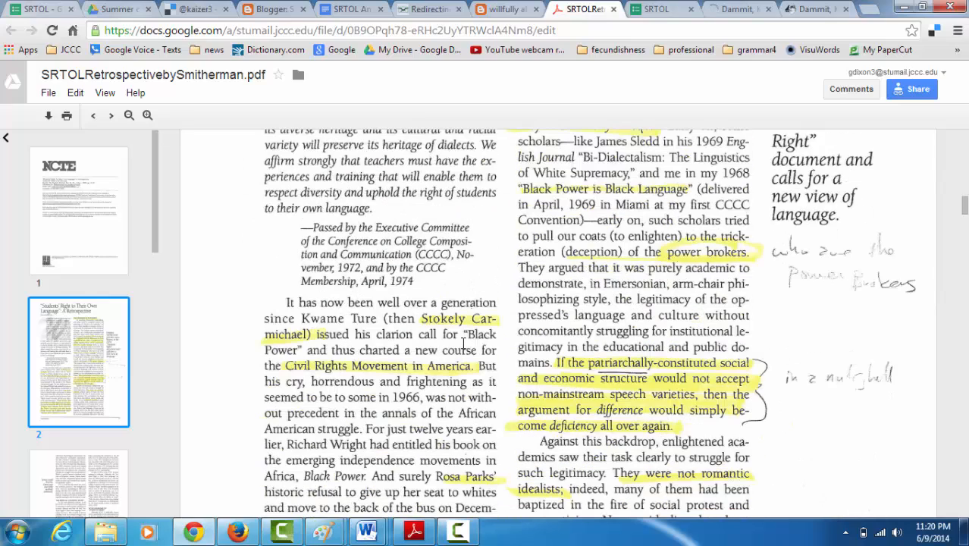
{"action": "scroll", "coordinate": [467, 342], "scroll_direction": "down", "scroll_amount": 1}
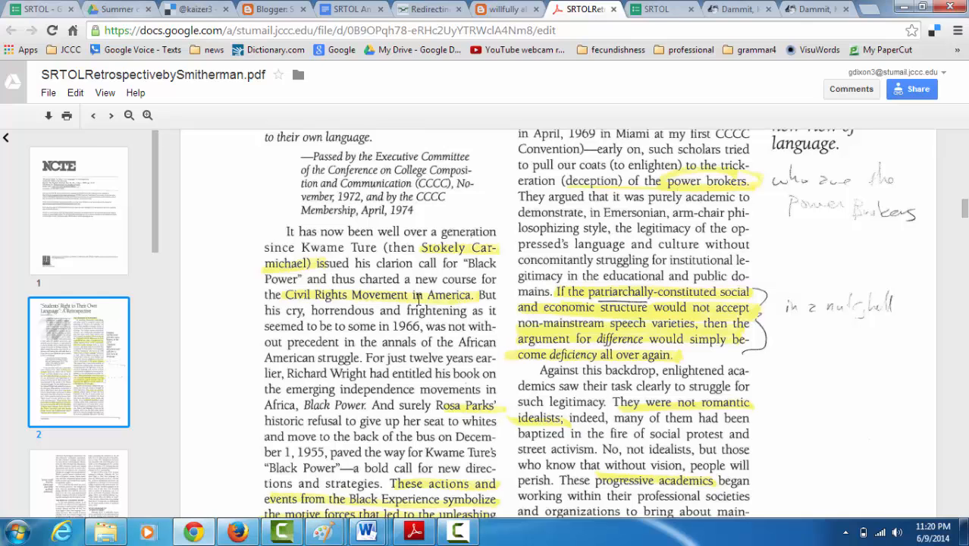
{"action": "scroll", "coordinate": [412, 318], "scroll_direction": "down", "scroll_amount": 1}
{"action": "scroll", "coordinate": [412, 318], "scroll_direction": "down", "scroll_amount": 1}
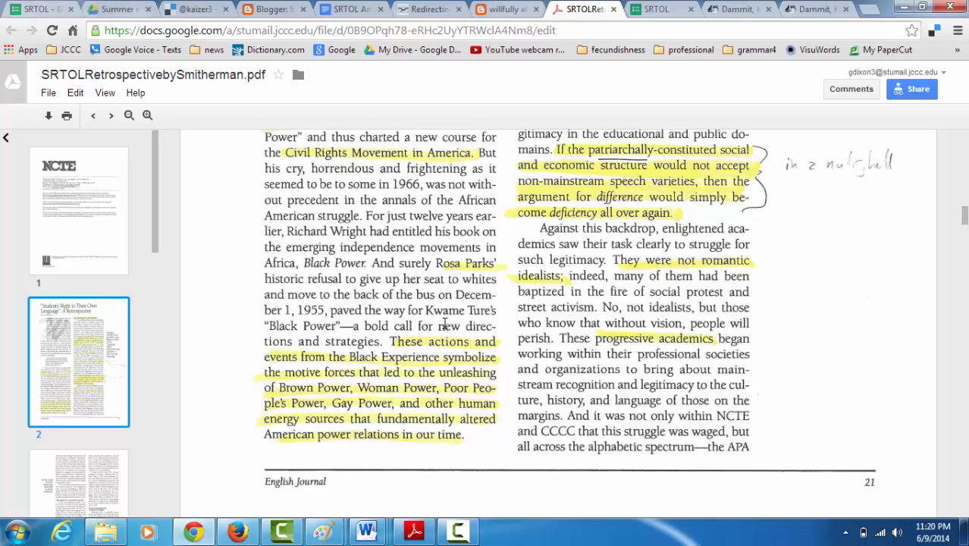
{"action": "scroll", "coordinate": [443, 323], "scroll_direction": "down", "scroll_amount": 4}
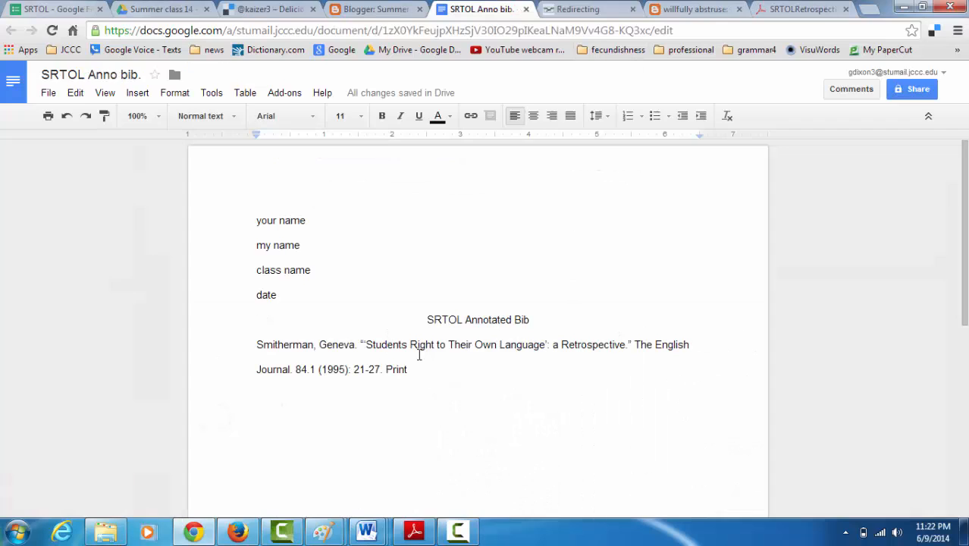
- Look through the MLA guide's contents for the works-cited source types, including periodicals, and return to the bibliography document
{"action": "left_click", "coordinate": [392, 344]}
{"action": "left_click", "coordinate": [581, 9]}
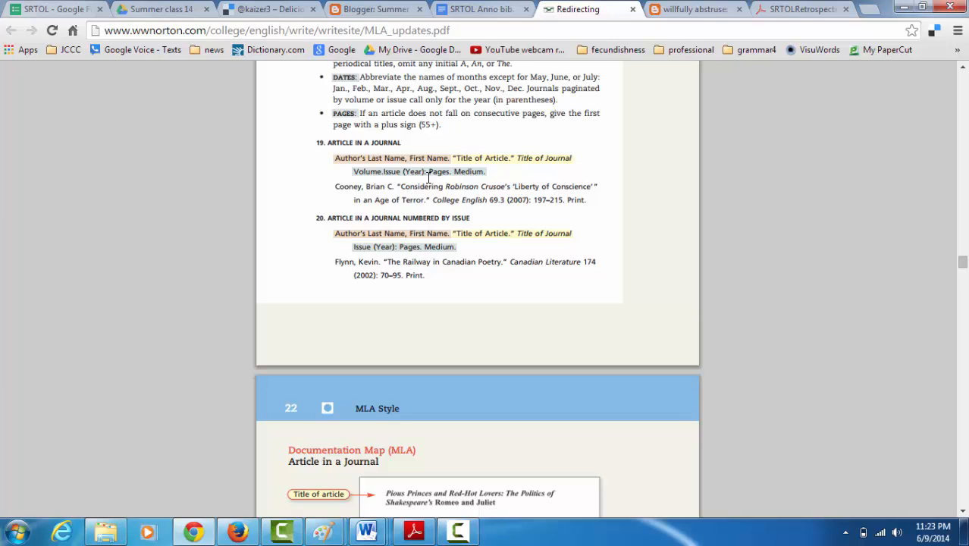
{"action": "left_click_drag", "start_coordinate": [962, 262], "coordinate": [961, 93]}
{"action": "scroll", "coordinate": [620, 169], "scroll_direction": "down", "scroll_amount": 2}
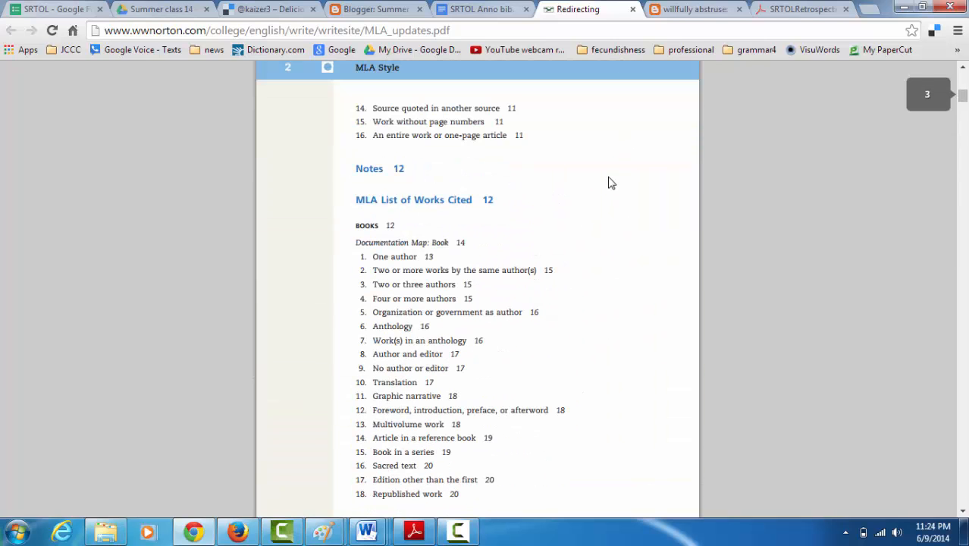
{"action": "scroll", "coordinate": [611, 183], "scroll_direction": "down", "scroll_amount": 6}
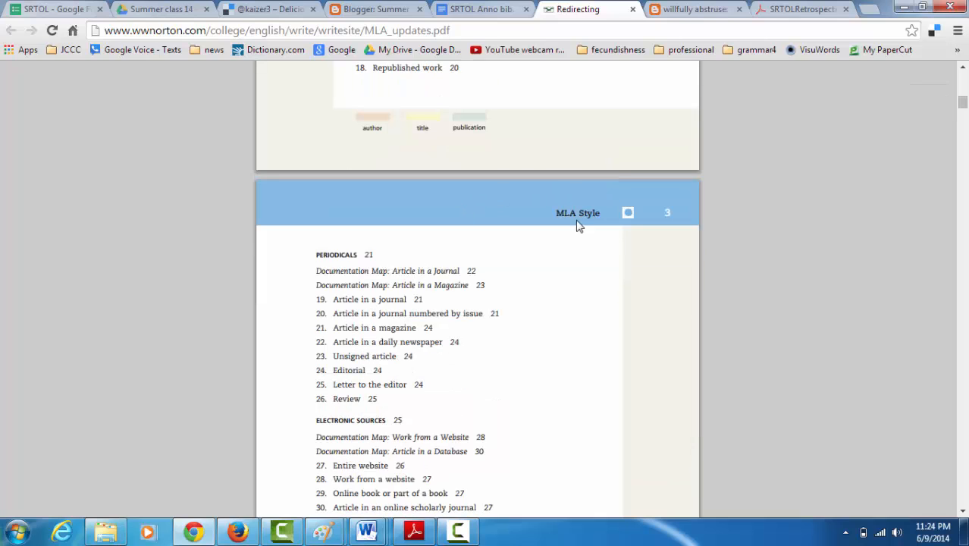
{"action": "left_click", "coordinate": [481, 9]}
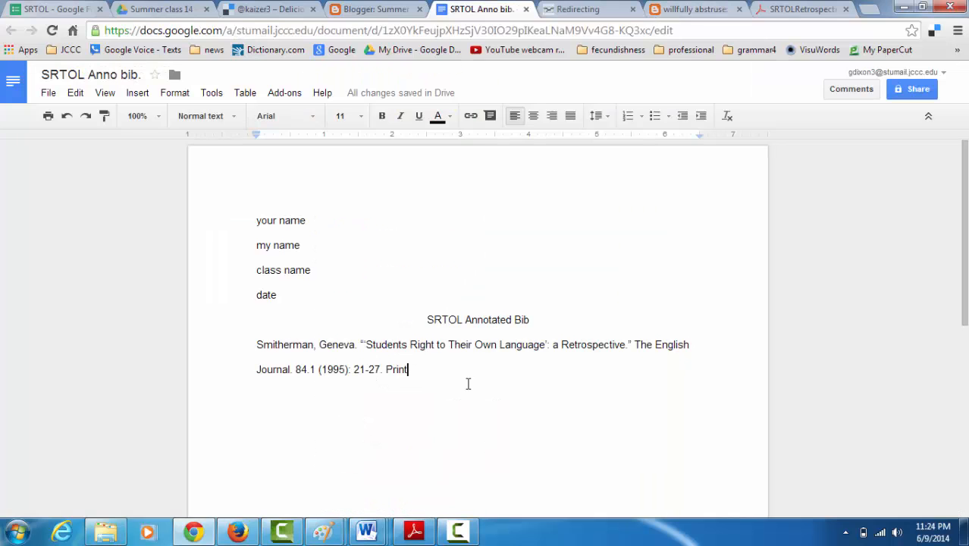
- Give the citation a hanging indent of about 0.5 inch, with its first line at the page margin
{"action": "key", "text": "Return"}
{"action": "left_click", "coordinate": [393, 346]}
{"action": "mouse_move", "coordinate": [259, 136]}
{"action": "left_mouse_down"}
{"action": "mouse_move", "coordinate": [284, 135]}
{"action": "mouse_move", "coordinate": [276, 143]}
{"action": "mouse_move", "coordinate": [288, 146]}
{"action": "left_mouse_up"}
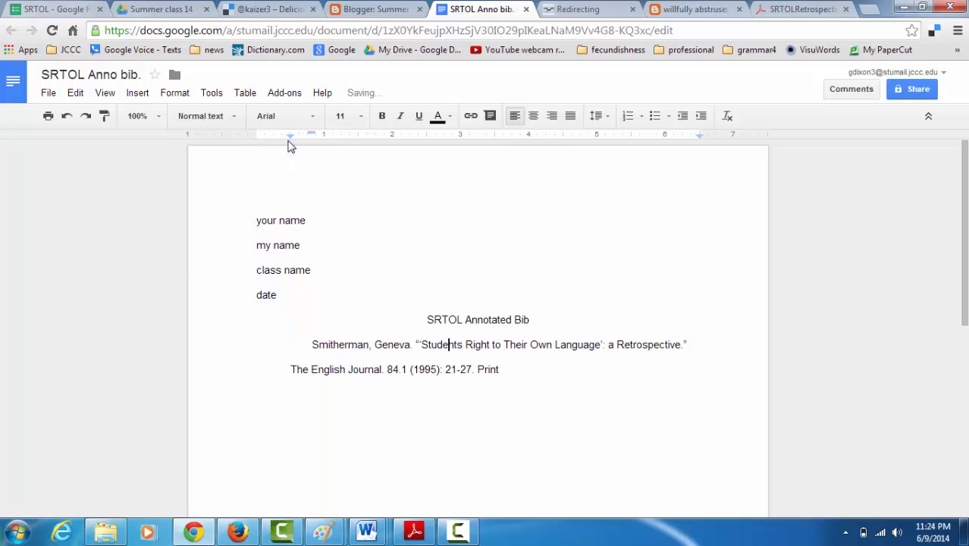
{"action": "left_click", "coordinate": [311, 137]}
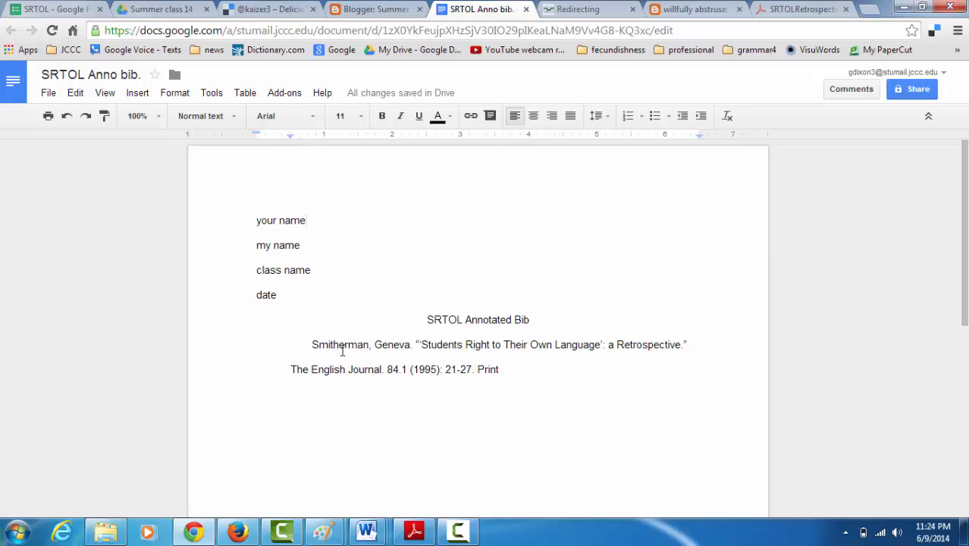
{"action": "left_click", "coordinate": [340, 345]}
{"action": "left_click_drag", "start_coordinate": [311, 134], "coordinate": [257, 136]}
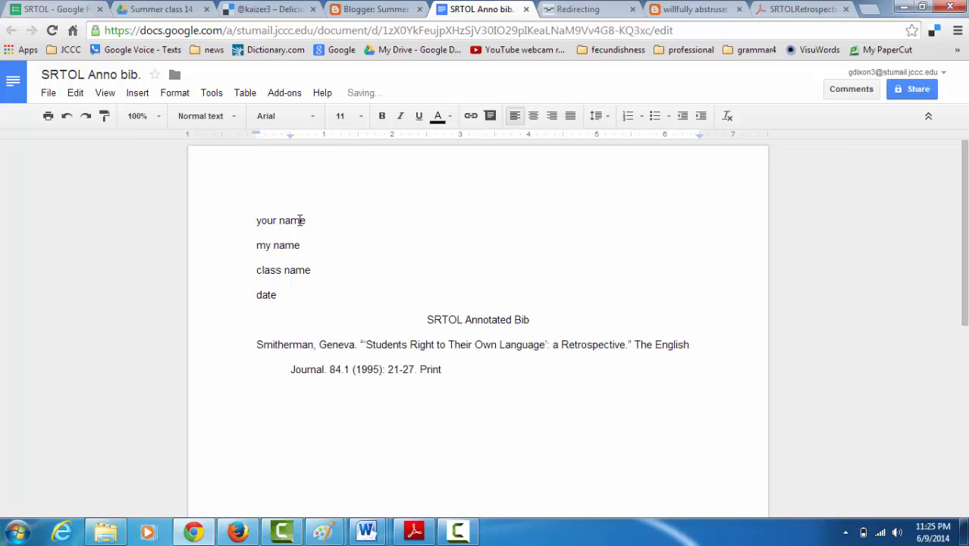
- Add one empty, unindented line directly below the citation
{"action": "left_click", "coordinate": [377, 345]}
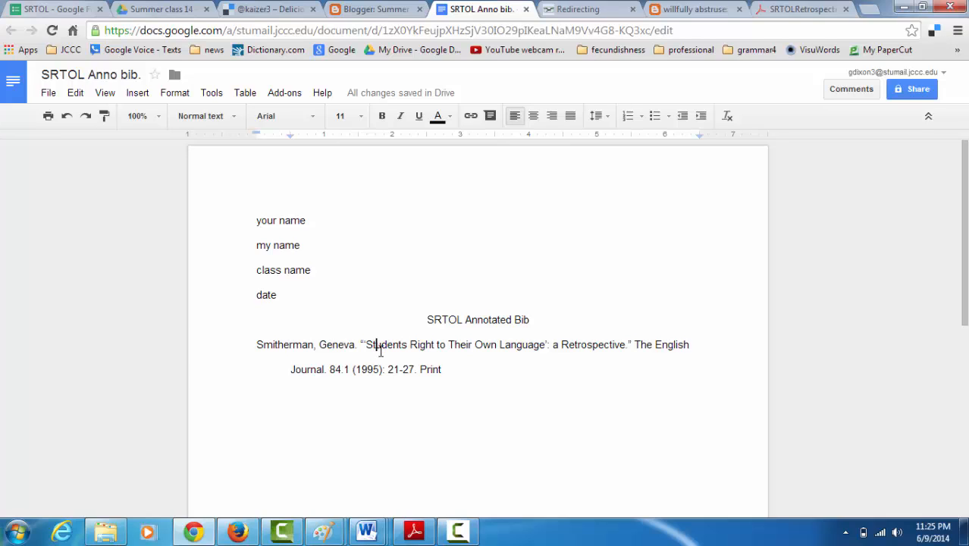
{"action": "left_click", "coordinate": [446, 369]}
{"action": "key", "text": "Return"}
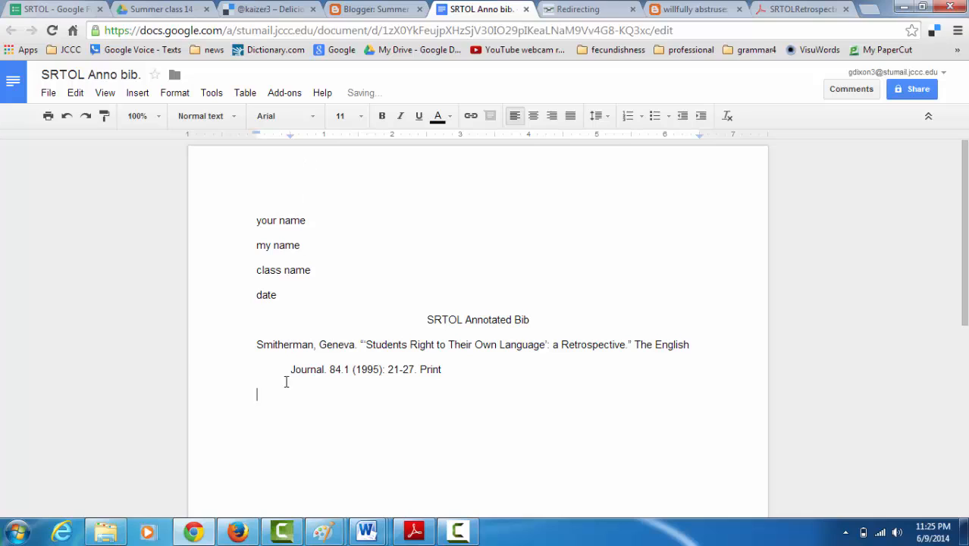
{"action": "key", "text": "Return"}
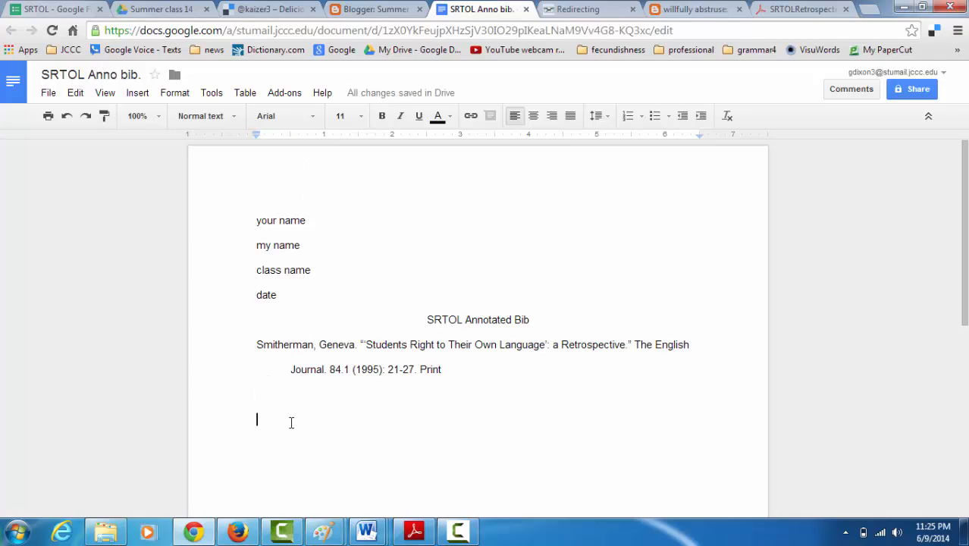
{"action": "left_click", "coordinate": [288, 385]}
{"action": "left_click", "coordinate": [283, 390]}
{"action": "key", "text": "BackSpace"}
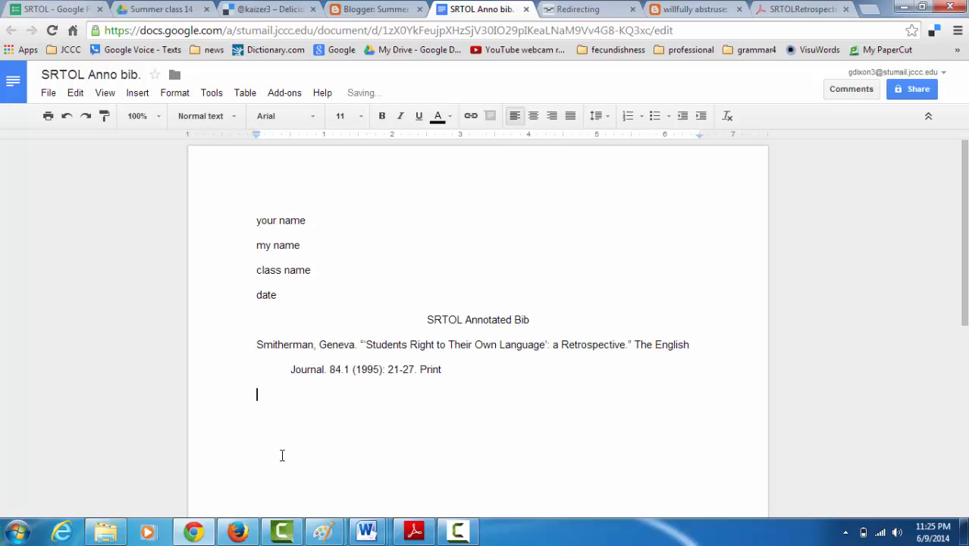